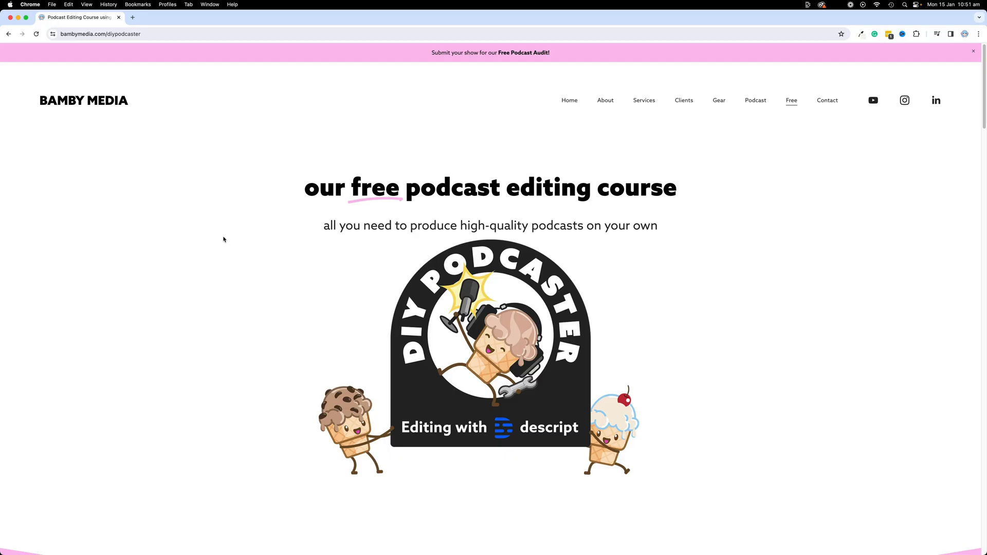
Step: Scroll to 'Ready to get started?' and open the DIY Podcaster sign-up page via the lower JOIN NOW
scroll(223, 239, "down", 10)
scroll(223, 241, "down", 12)
scroll(221, 244, "down", 20)
scroll(221, 245, "down", 10)
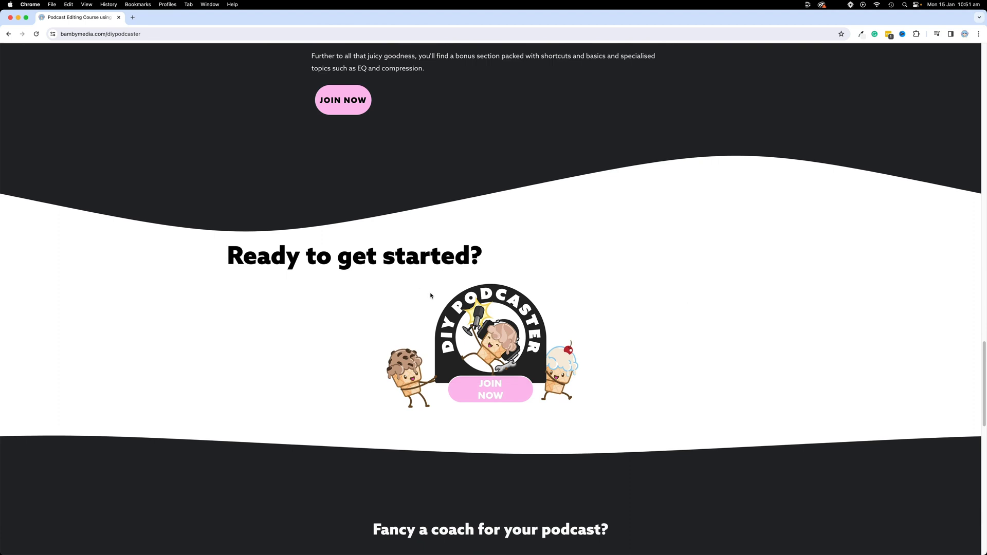
left_click(508, 394)
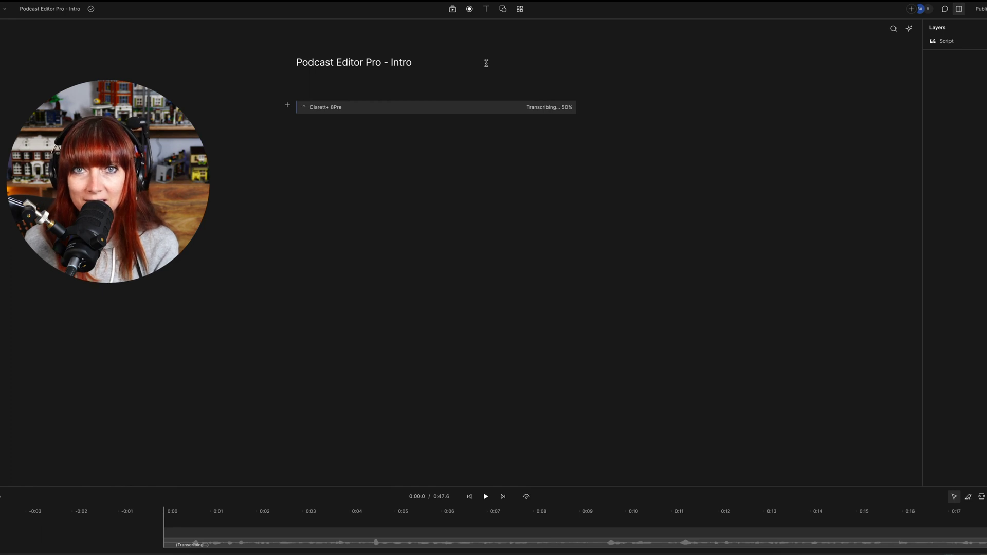
Step: Add the presenter's name as a new speaker on the first paragraph, then start playback
left_click(308, 96)
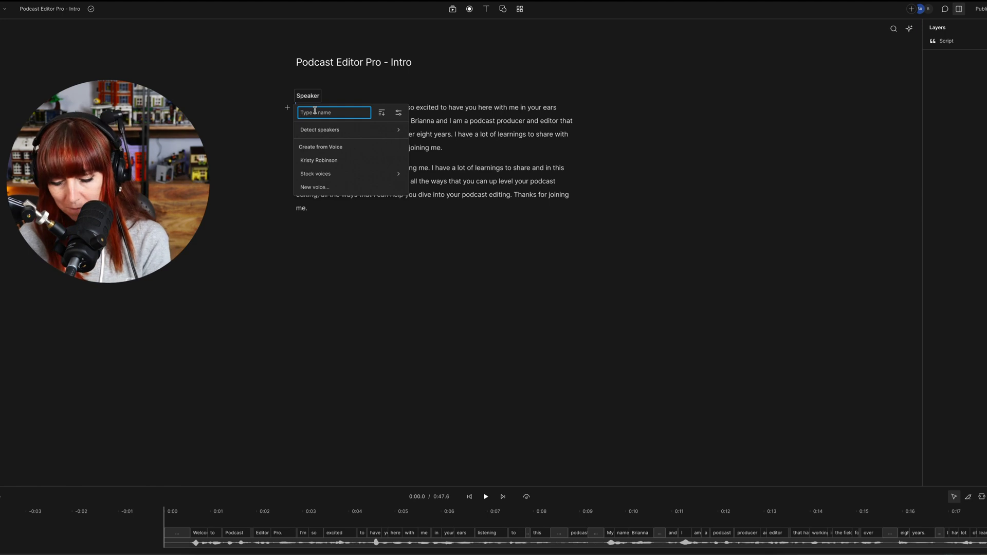
type("Brianna")
left_click(322, 131)
key("space")
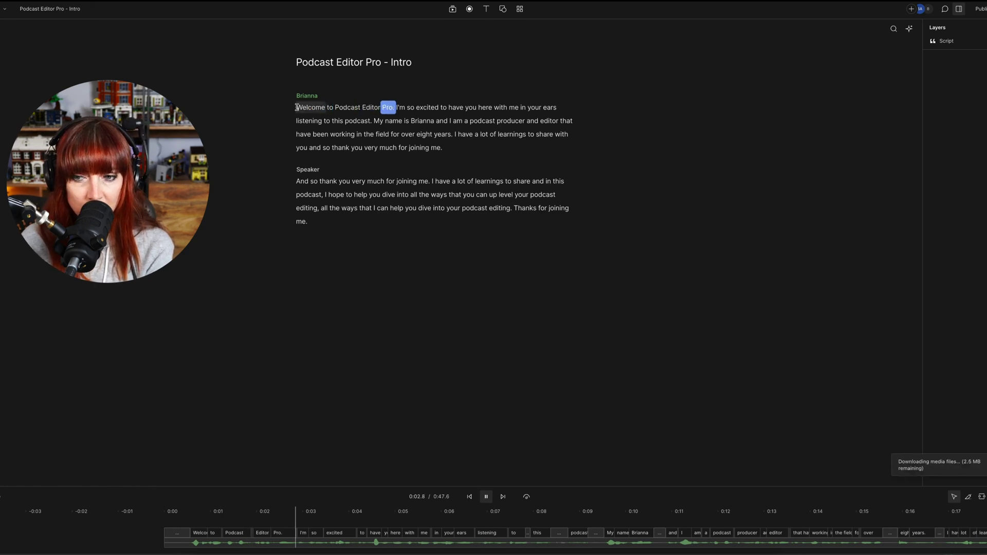
Step: Stop playback and delete the repeated learnings and 'thank you very much for joining me' lines
key("space")
left_click_drag(429, 181, 453, 135)
key("BackSpace")
Step: Enlarge the timeline panel and replay from the first paragraph to check the cut
left_click_drag(405, 487, 406, 254)
left_click(465, 121)
key("space")
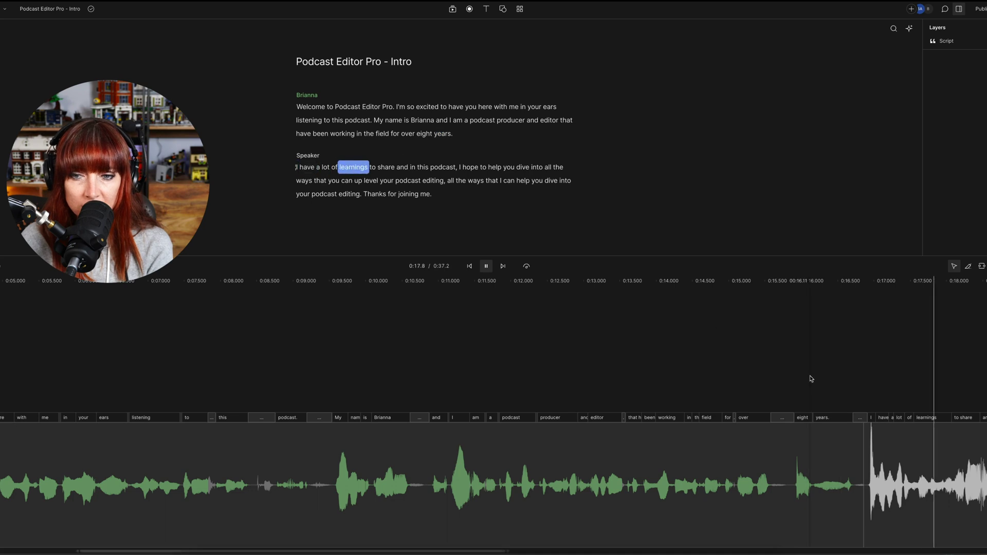
Step: Adjust the first clip's end to tighten the gap, then play from 0:11.3 to check the join
left_click(849, 444)
left_click(846, 483)
left_click(835, 487)
left_click_drag(839, 489, 844, 490)
scroll(836, 487, "up", 5)
left_click_drag(864, 499, 861, 499)
left_click(544, 406)
scroll(530, 405, "down", 3)
scroll(308, 311, "down", 4)
left_click(192, 299)
key("space")
Step: Assign the second paragraph to the presenter and delete the duplicated closing phrase, then replay the edit
left_click(308, 155)
left_click(319, 191)
left_click(363, 180)
left_click_drag(307, 180, 396, 168)
key("BackSpace")
left_click(335, 168)
key("space")
Step: Split the clip at 0:26.6 and before 'Thanks for joining me.' and delete the gap between
left_click(494, 473)
left_click(492, 475)
key("s")
left_click(578, 466)
key("s")
left_click(546, 496)
key("Delete")
Step: Replay the intro's ending from 0:23.9 to check the tightened closing line
left_click(490, 481)
left_click(496, 484)
left_click(469, 481)
left_click(256, 356)
left_click(165, 333)
key("space")
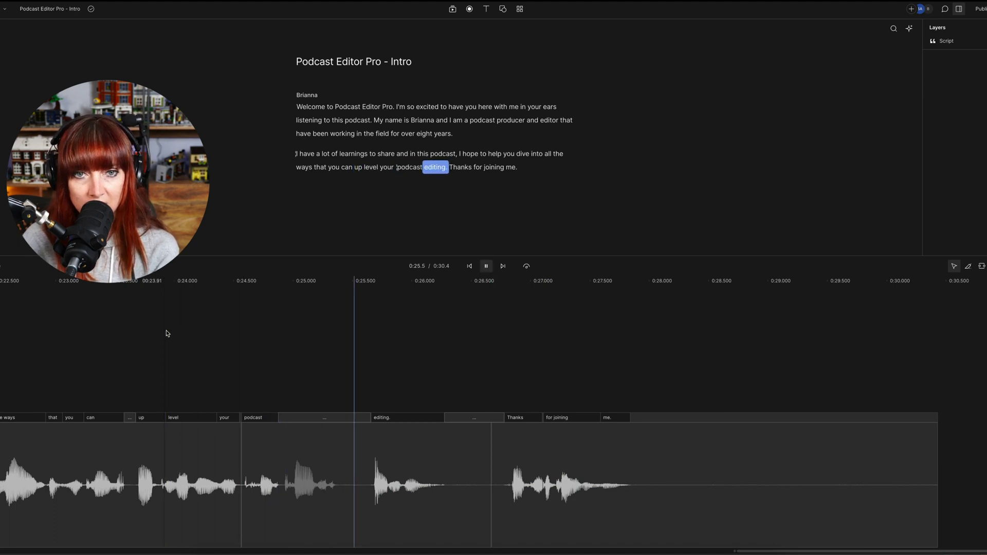
left_click(726, 457)
Step: Insert a gap clip after 'Thanks for joining me.' and set it to 2.91 seconds
left_click(690, 458)
right_click(690, 457)
left_click(735, 499)
scroll(914, 491, "down", 5)
key("Delete")
left_click_drag(865, 478, 971, 478)
left_click_drag(815, 484, 800, 489)
left_click(813, 489)
left_click(517, 309)
Step: Split the clip at 0:00.4 and insert an opening gap clip of about 1.5 seconds
left_click(468, 266)
left_click(193, 446)
scroll(193, 446, "up", 5)
scroll(167, 490, "up", 3)
right_click(240, 481)
left_click(261, 468)
right_click(242, 475)
left_click(282, 501)
left_click_drag(352, 483, 577, 462)
Step: Select the opening and ending gap clips together
left_click(600, 460)
scroll(600, 465, "down", 5)
scroll(674, 471, "down", 5)
left_click(93, 446)
left_click(802, 473, "shift")
Step: Select the first audio clip in the timeline to show its Script properties panel
left_click(259, 483)
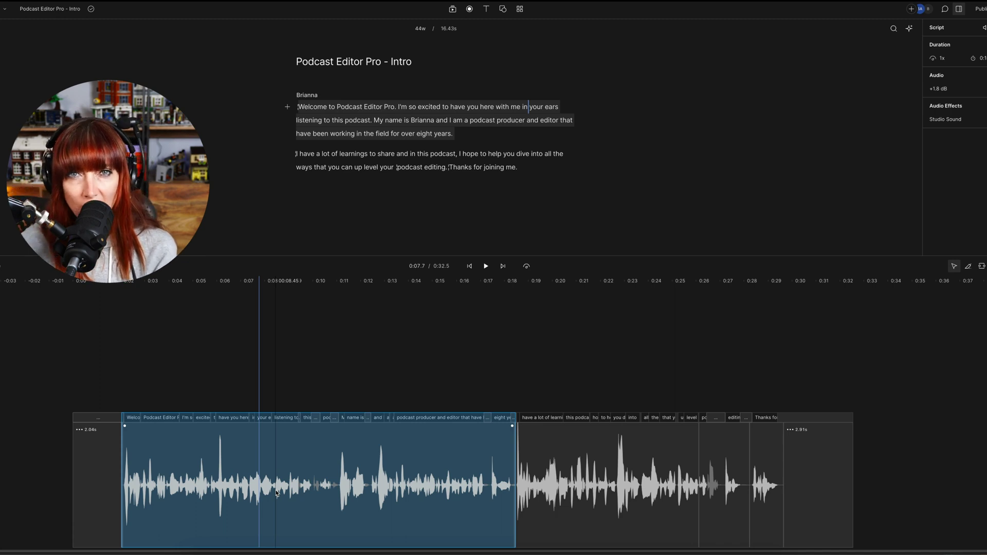
Step: Add an EQ audio effect to the opening clip and drag its band panel to the screen's middle
left_click(945, 119)
mouse_move(944, 155)
left_click(836, 156)
left_click_drag(869, 155, 443, 164)
Step: Close the EQ panel and play the opening paragraph from near the start, replaying it
left_click(646, 377)
left_click(116, 343)
key("space")
left_click(126, 448)
left_click(172, 375)
left_click(182, 452)
left_click(118, 303)
key("space")
key("space")
left_click(214, 457)
key("space")
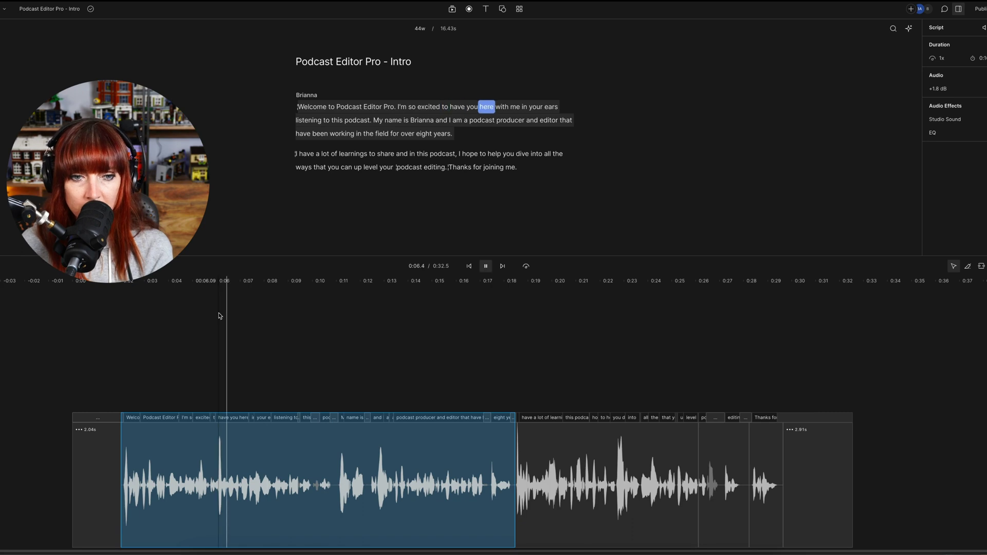
Step: Show the Studio Sound settings, adjust its Intensity slider, and stop playback
key("space")
left_click(983, 122)
left_click(979, 159)
Step: Replay the opening clip from 0:02 and boost EQ band 2 near 221 Hz
left_click(122, 298)
key("space")
left_click(201, 458)
left_click(932, 133)
left_click_drag(854, 224, 854, 210)
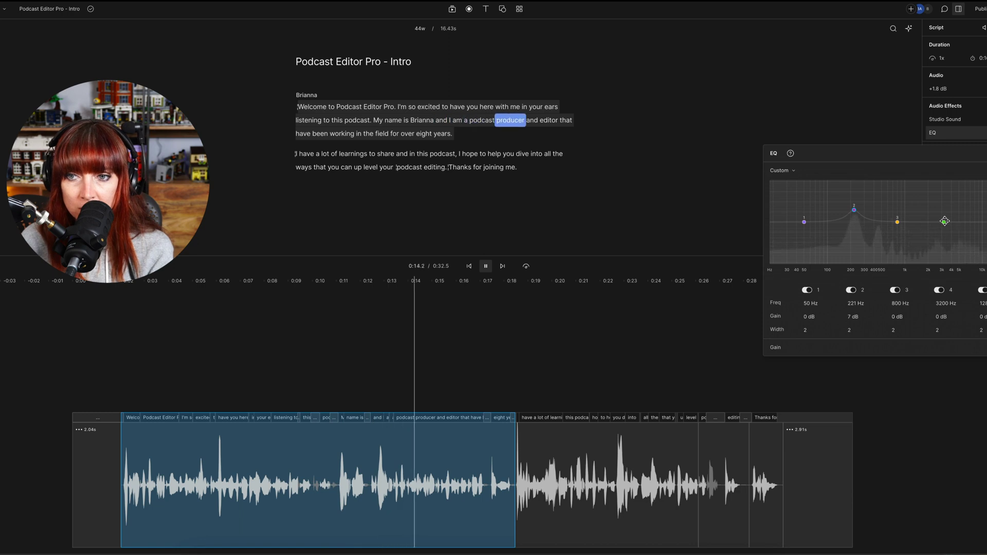
Step: Set EQ band 4 to width 15 with a -17 dB cut at 4005 Hz; ease band 2 to 5 dB
left_click_drag(944, 221, 956, 192)
left_click(937, 330)
type("15")
left_click_drag(955, 194, 951, 186)
left_click_drag(951, 186, 951, 249)
left_click_drag(853, 210, 854, 211)
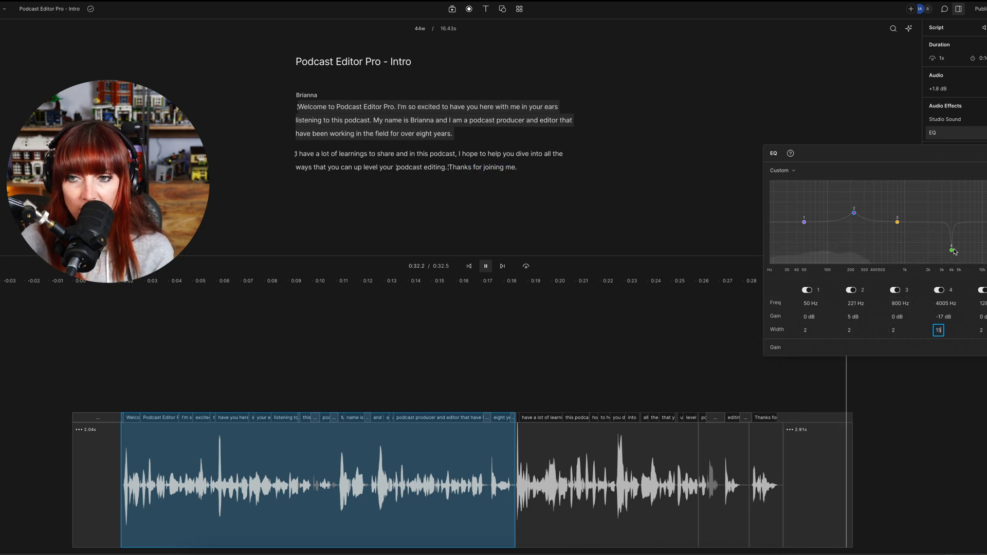
Step: Replay from 0:02.2, then set EQ band 4 to -19 dB near 4210 Hz and band 2 to 11 dB
left_click(141, 331)
left_click(125, 326)
key("space")
left_click(478, 437)
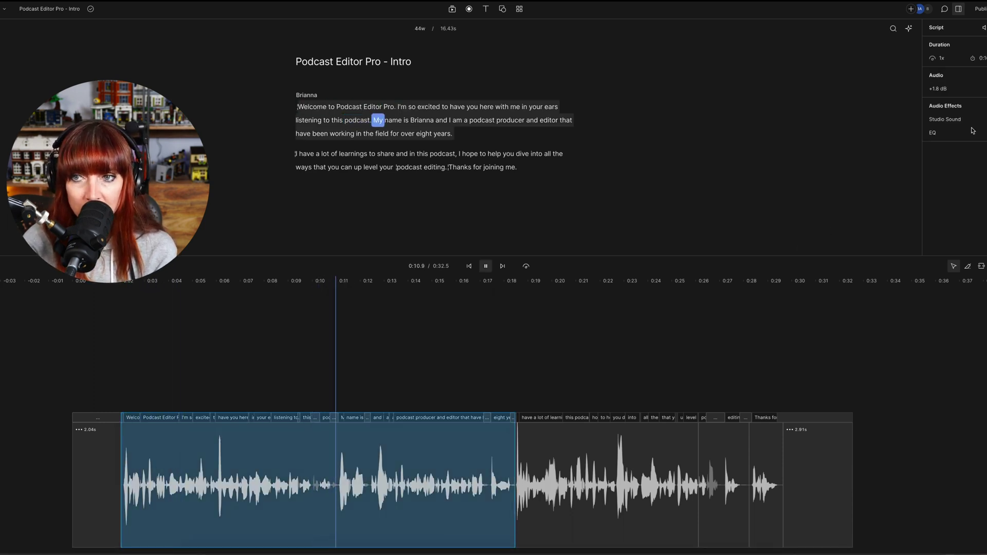
left_click(972, 130)
left_click_drag(948, 222, 950, 174)
left_click_drag(951, 180, 953, 246)
mouse_move(854, 213)
left_mouse_down()
mouse_move(854, 199)
mouse_move(856, 212)
left_mouse_up()
Step: Make EQ band 3 a -6 dB dip at 941 Hz with width 15
left_click_drag(897, 221, 904, 207)
left_click_drag(894, 337, 901, 337)
left_click_drag(903, 207, 904, 238)
Step: Add a Dynamics Compressor to the intro clip's audio effects and begin editing its threshold
key("Escape")
left_click(983, 106)
mouse_move(949, 123)
left_click(913, 126)
left_click(953, 201)
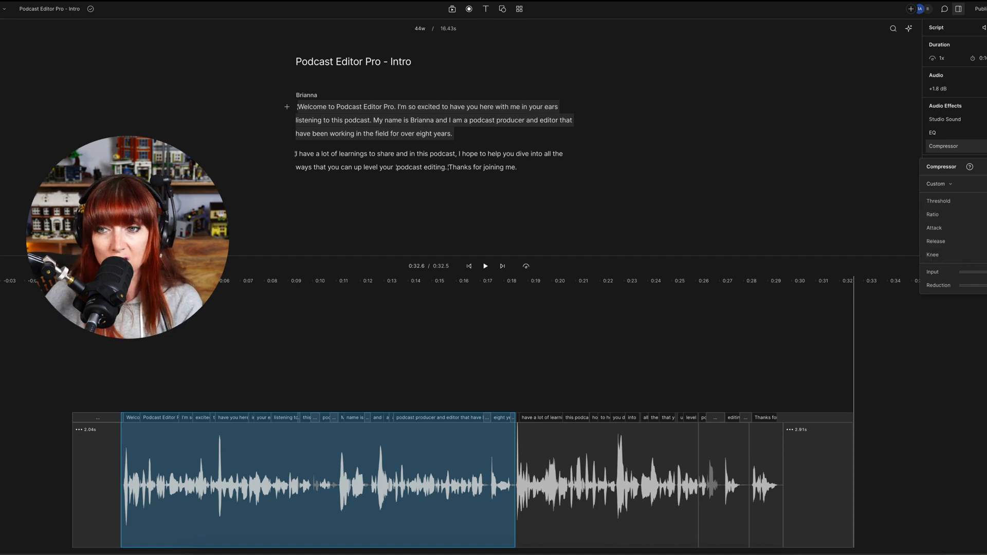